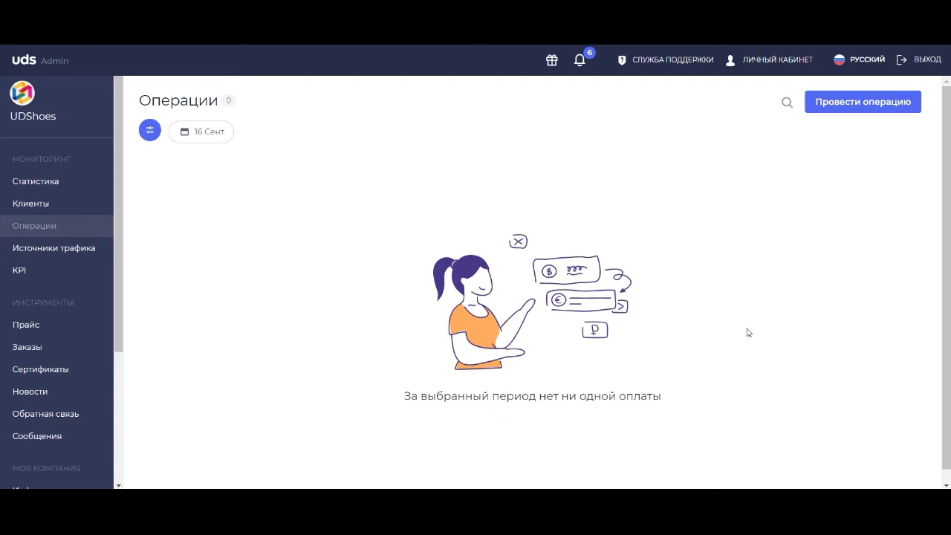
Open the Сертификаты list with the existing 200 RUB UDShoes certificate.
click(59, 373)
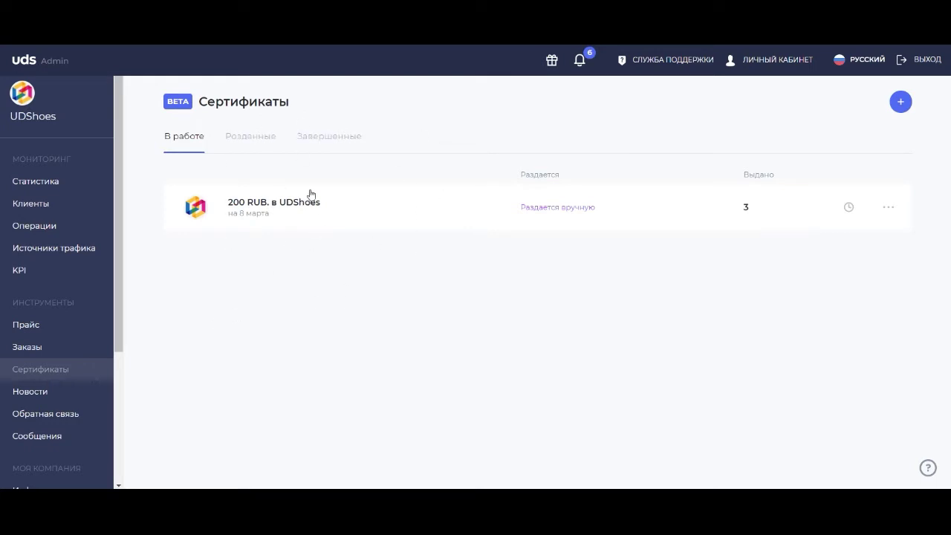
Create cross-marketing certificate 'Кросс' for 1 000 RUB, unlimited print run, valid 7 days.
click(901, 102)
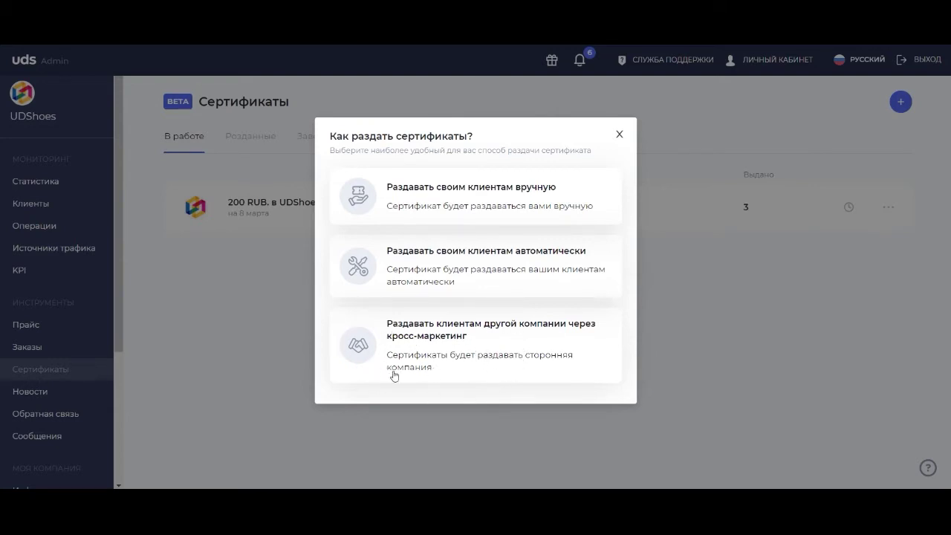
click(434, 369)
click(147, 127)
text(Кросс)
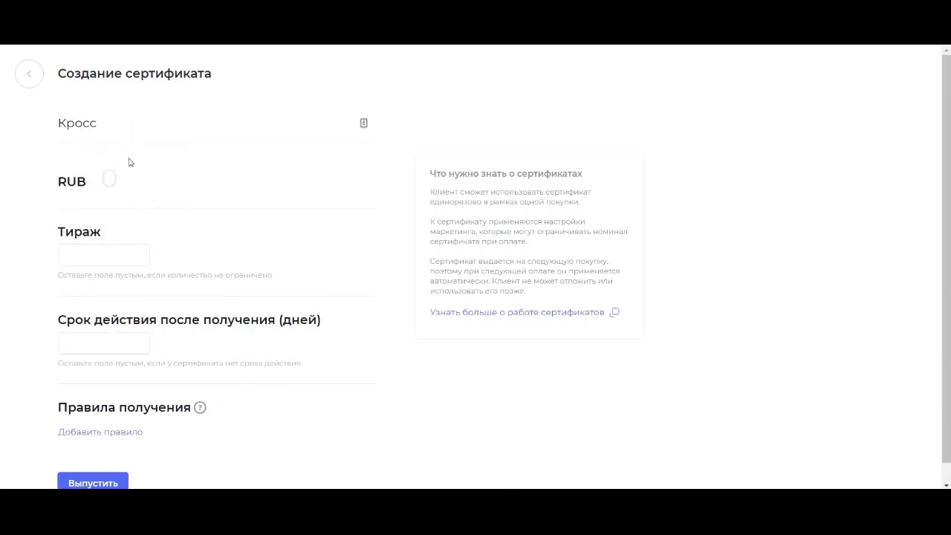
click(110, 191)
text(1 000)
click(75, 249)
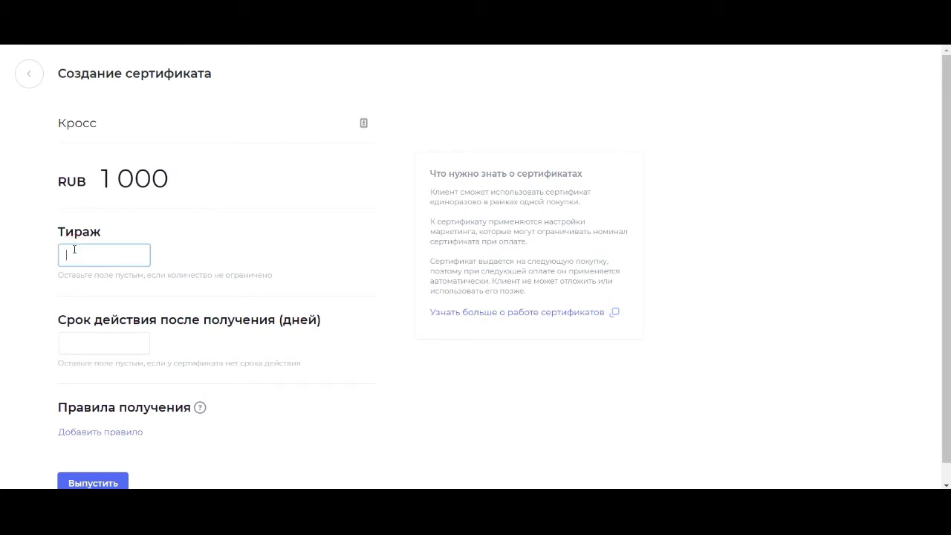
click(102, 290)
click(112, 343)
text(7)
click(185, 344)
Add a 10000 RUB purchase receipt rule and issue the Кросс certificate.
click(115, 433)
click(383, 291)
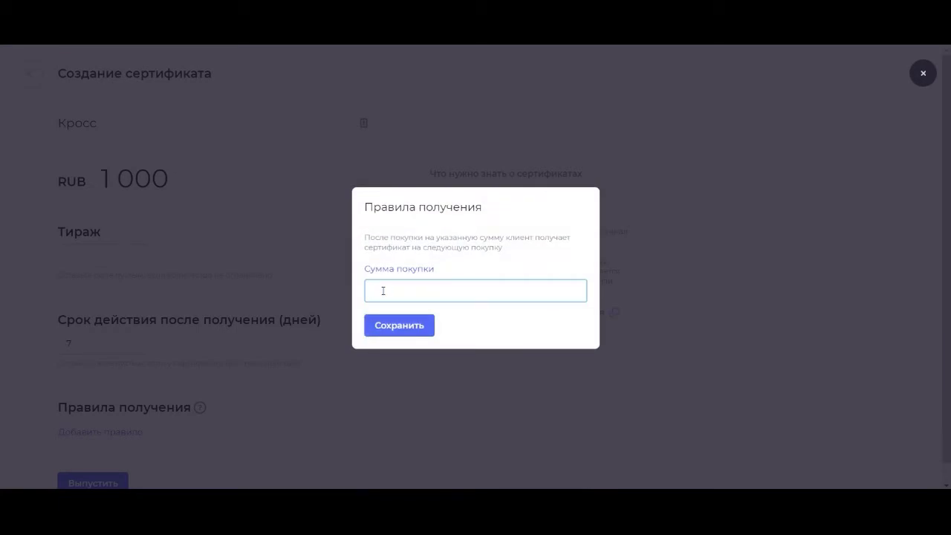
text(10000)
click(407, 332)
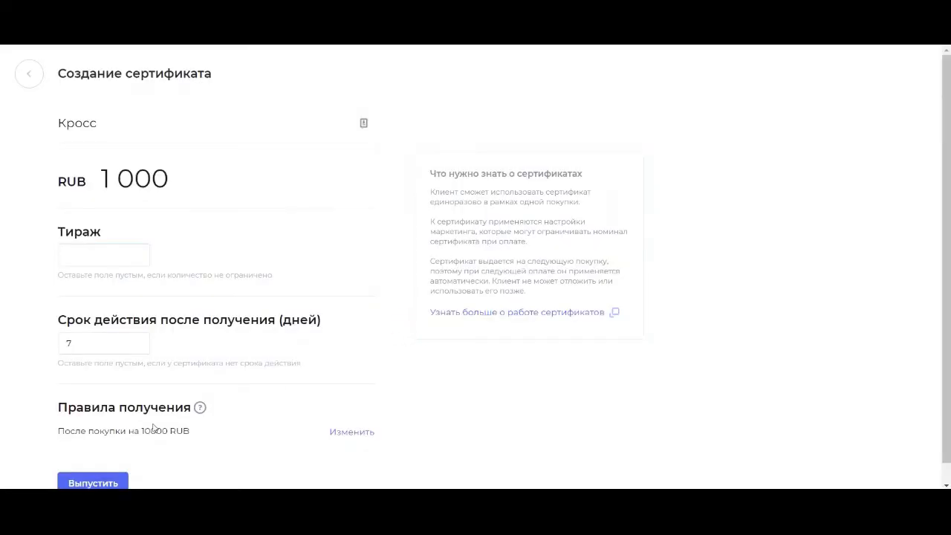
scroll(111, 468, down, 1)
click(99, 461)
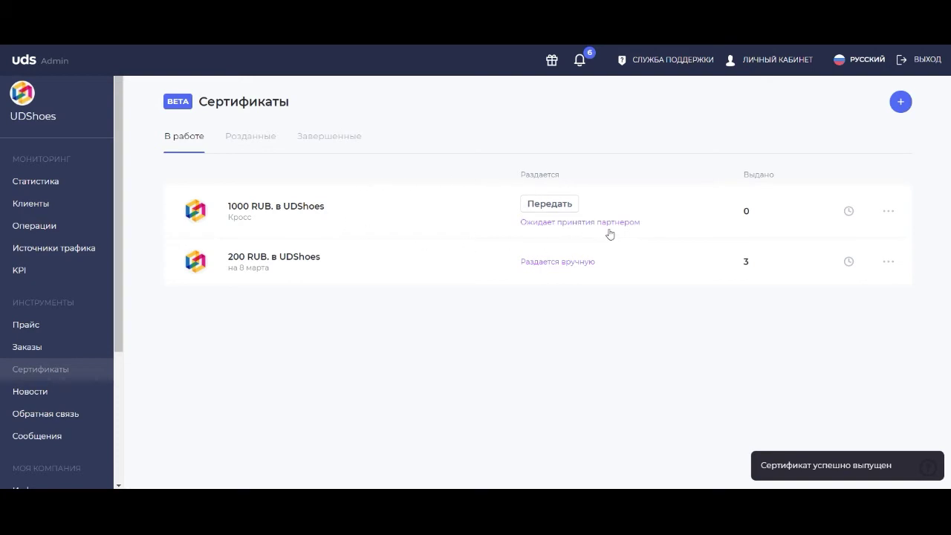
Copy the partner transfer link for the 1000 RUB Кросс certificate.
click(552, 208)
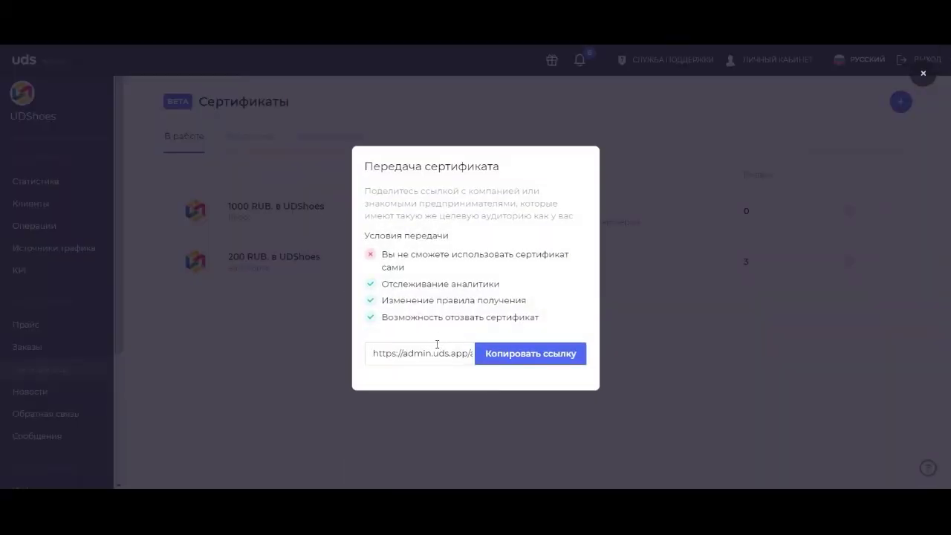
click(432, 351)
triple_click(432, 351)
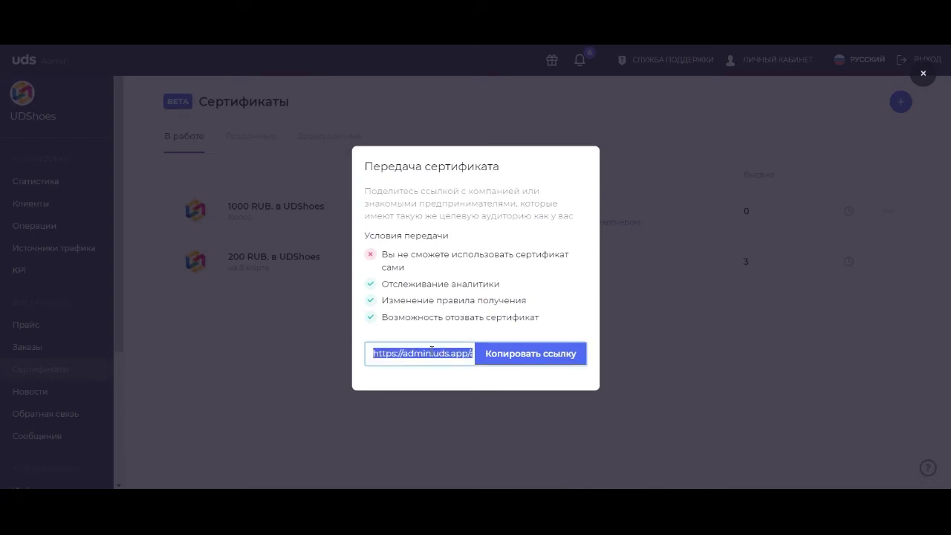
click(547, 355)
click(644, 308)
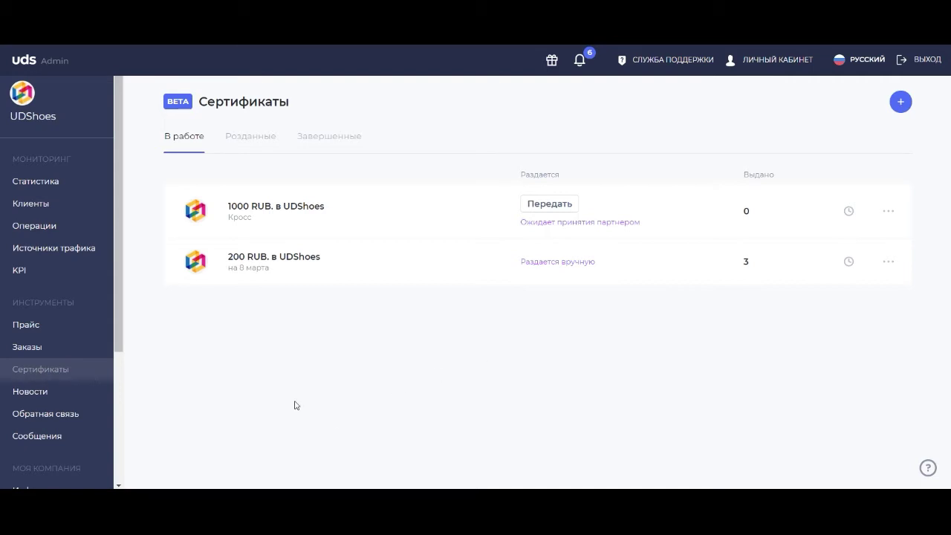
In the Гантеля partner window, reload and open the copied certificate link.
mouse_move(168, 498)
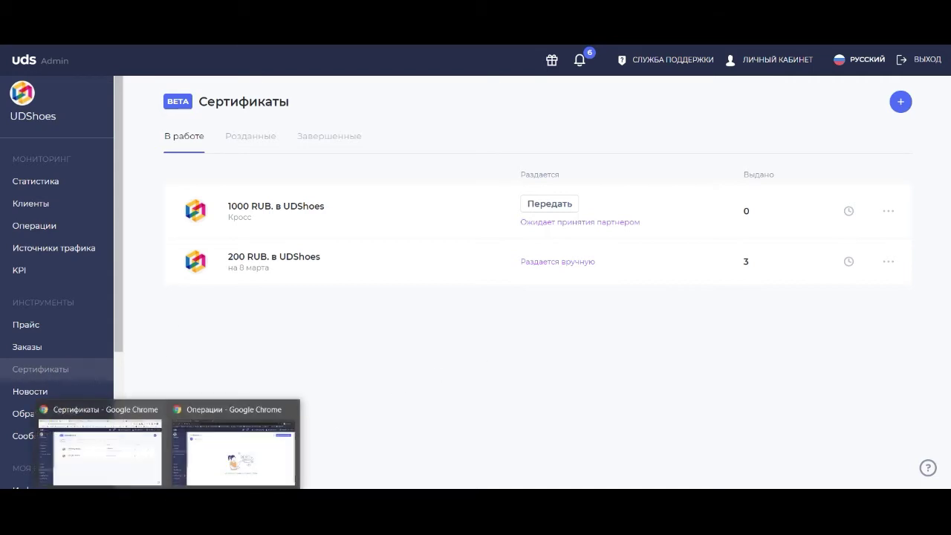
click(209, 472)
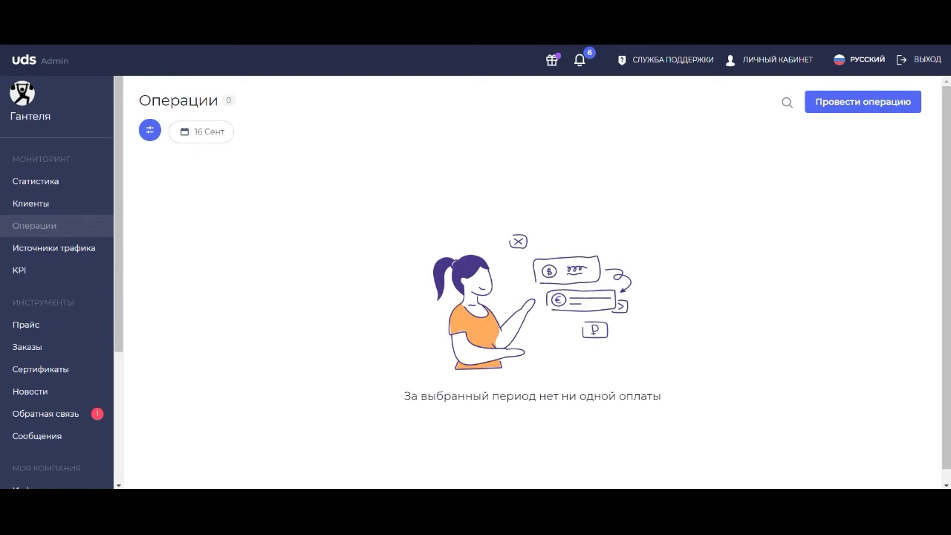
right_click(275, 45)
click(310, 46)
key(ctrl+l)
key(ctrl+v)
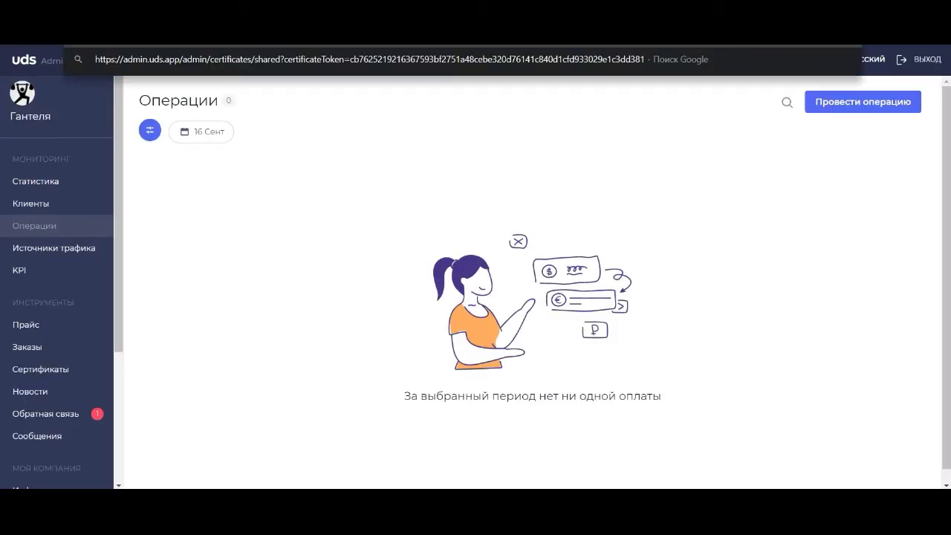
key(Return)
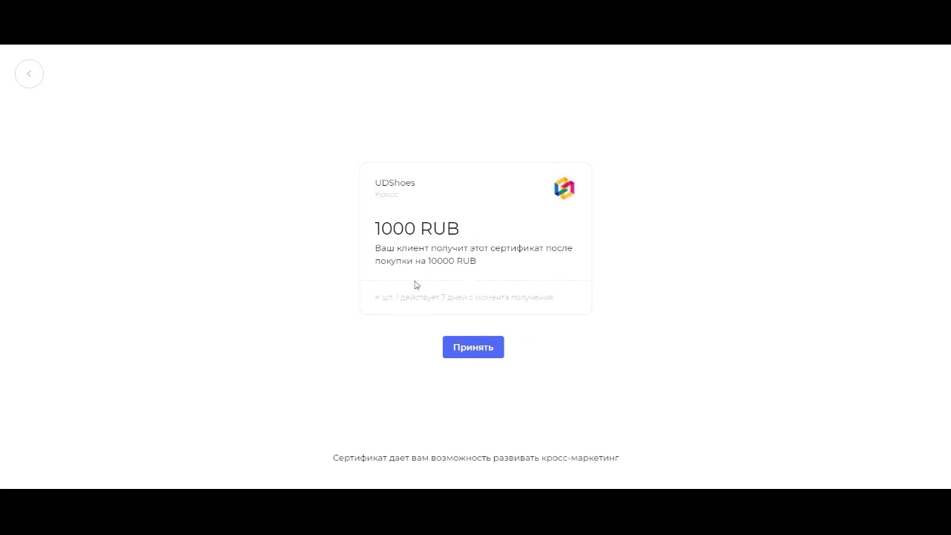
Accept the UDShoes 1000 RUB certificate for Гантеля and go to Операции.
click(474, 348)
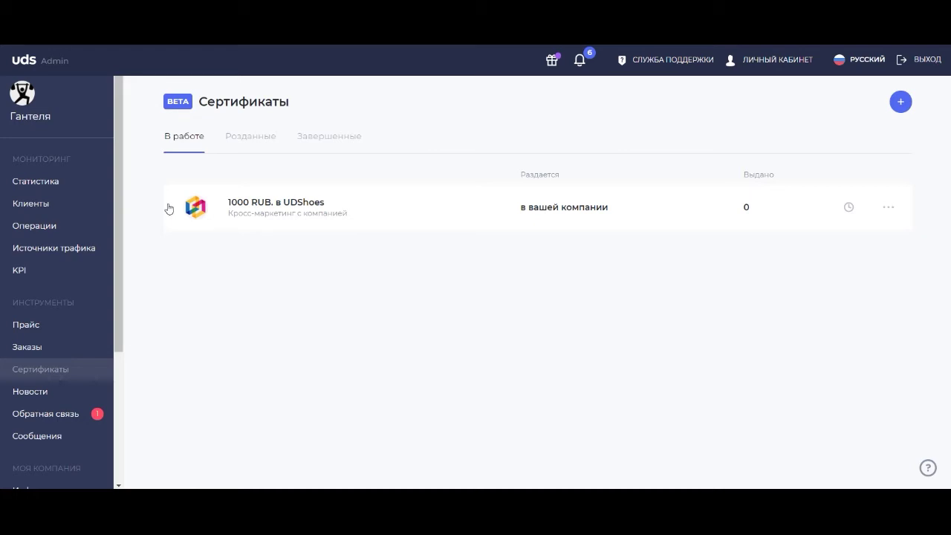
click(55, 232)
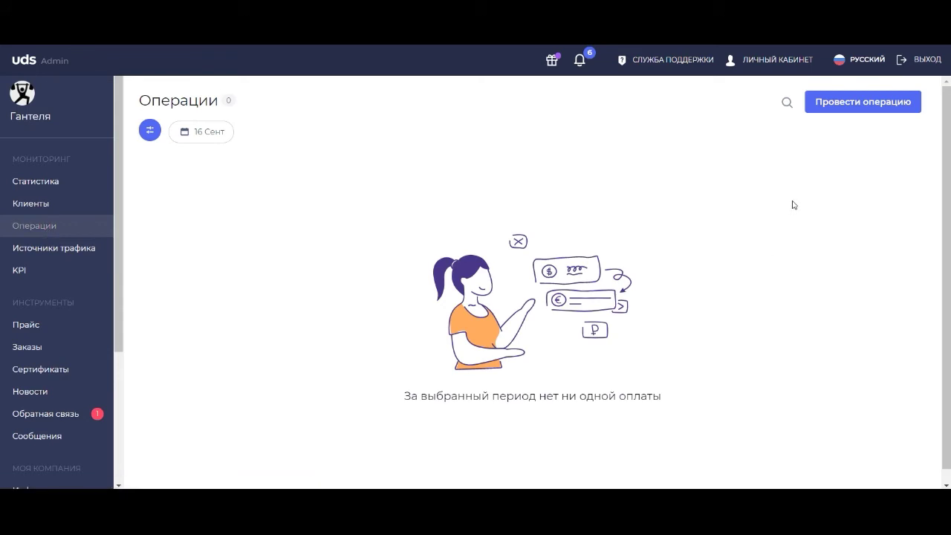
Start a new payment operation and show the customer's QR code in the phone's UDS app.
click(828, 109)
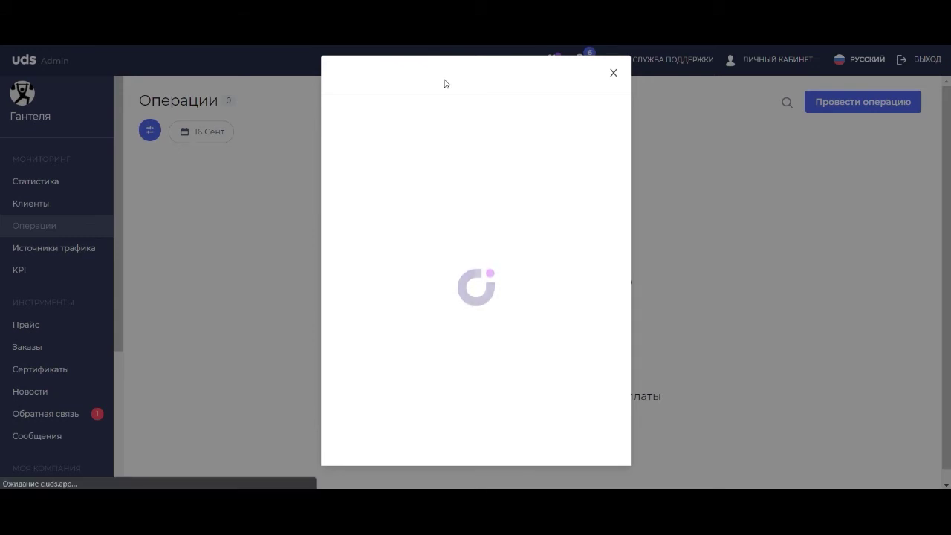
click(416, 175)
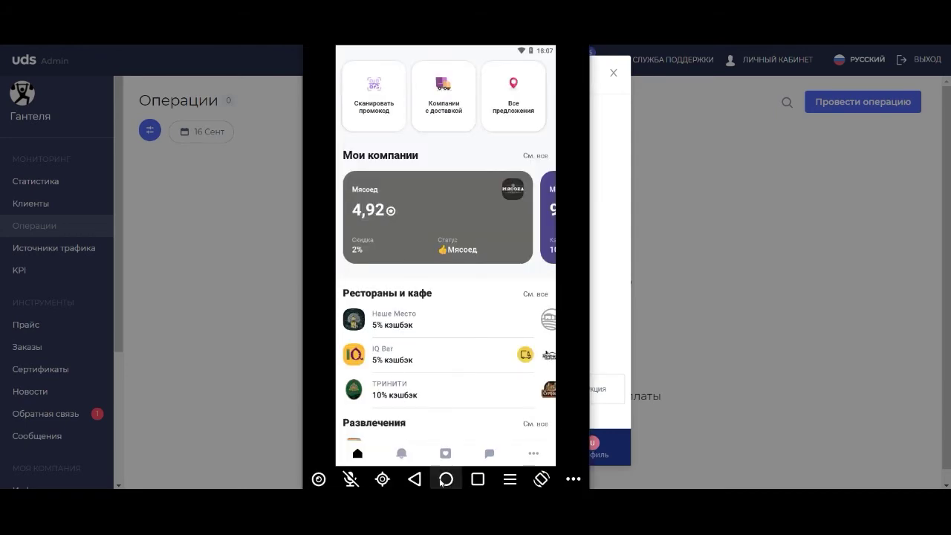
click(446, 479)
click(356, 115)
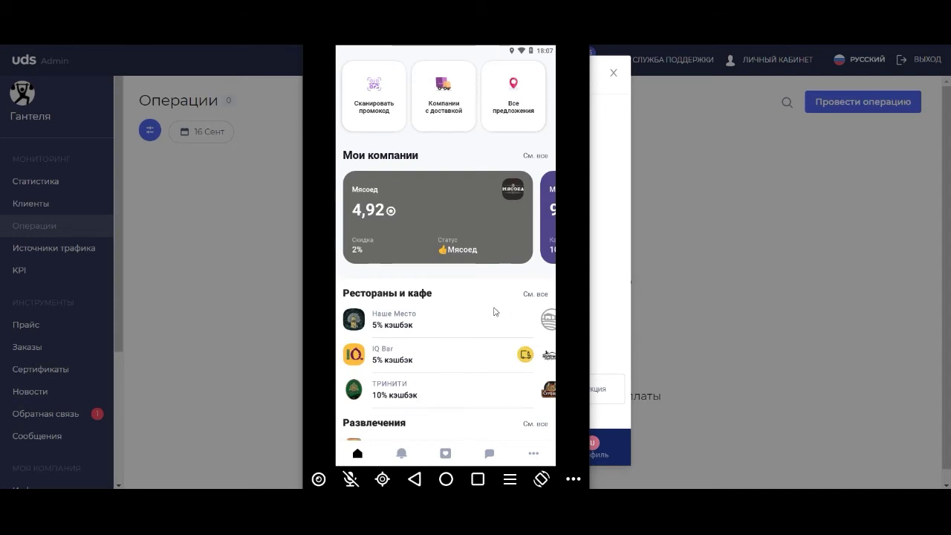
click(446, 455)
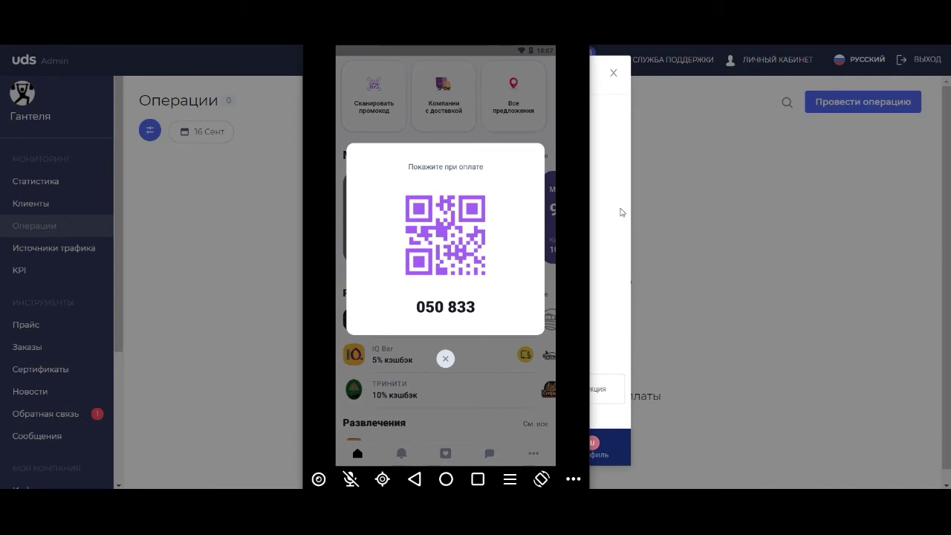
click(610, 204)
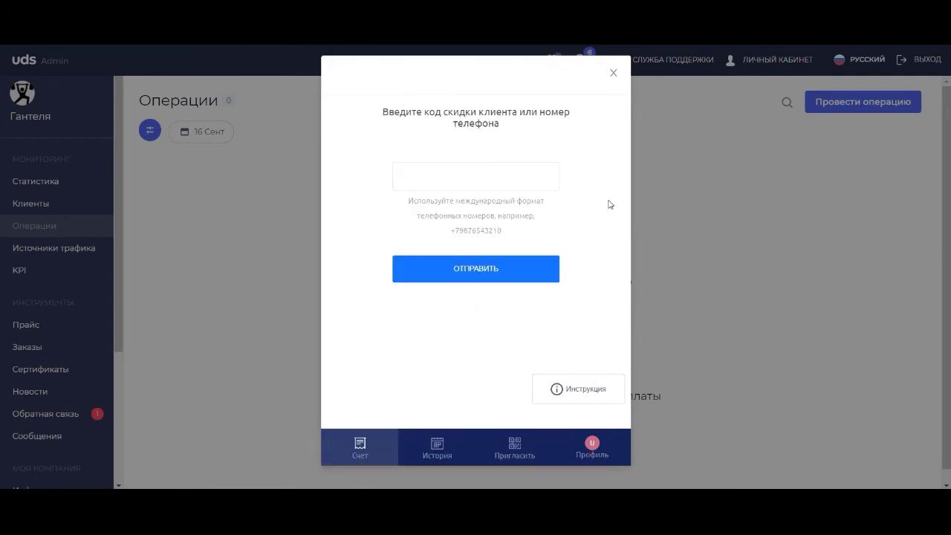
Enter and submit the client's discount code.
click(521, 178)
text(050)
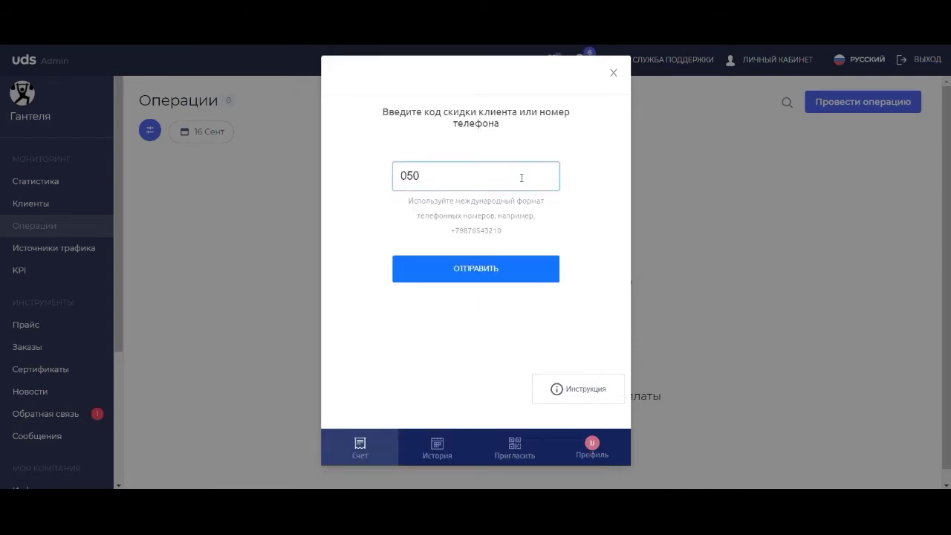
text(833)
click(481, 269)
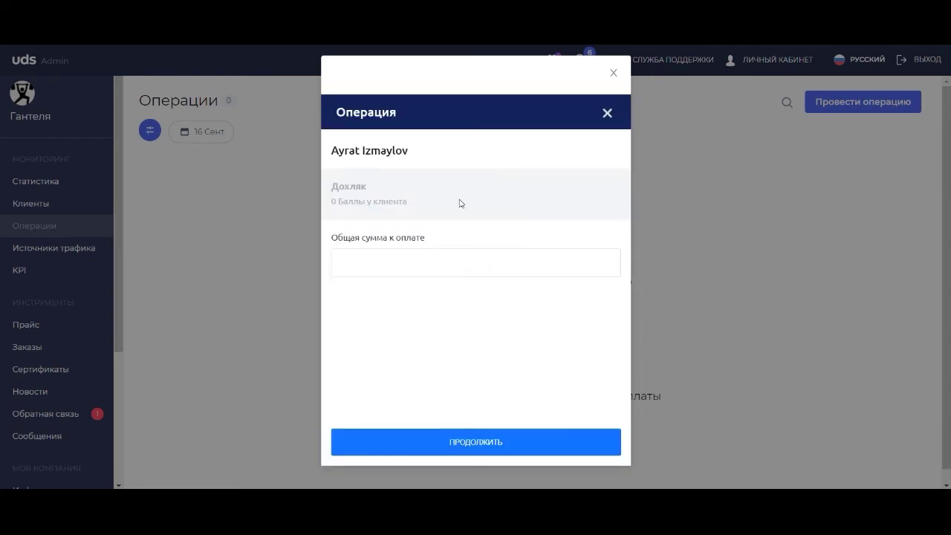
Record a 10 000 RUB payment for the client and close the dialog.
click(368, 266)
text(1)
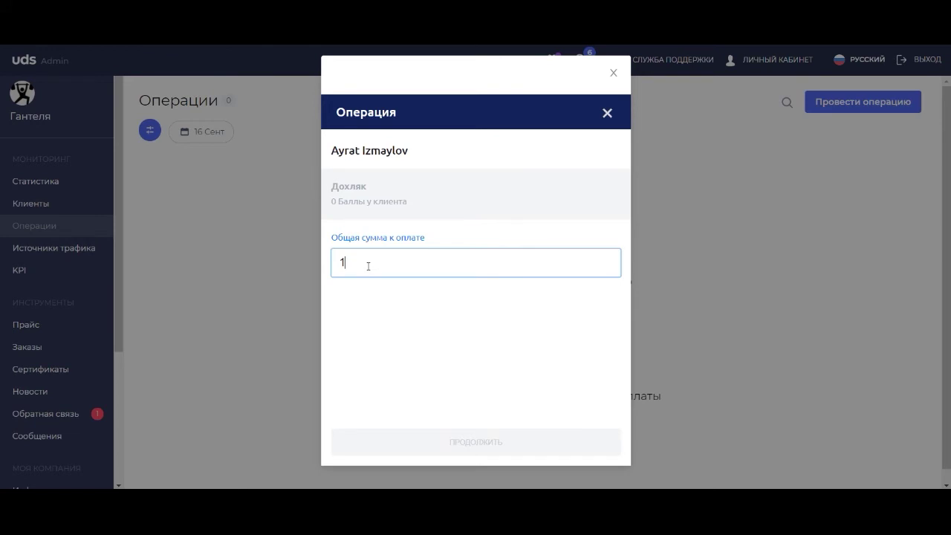
text(5000)
key(BackSpace)
key(BackSpace)
key(BackSpace)
key(BackSpace)
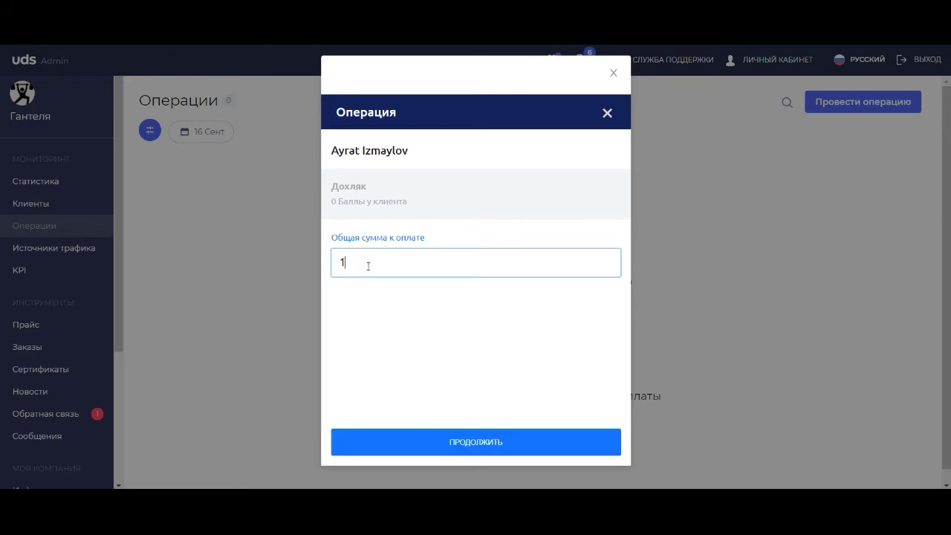
text(0000)
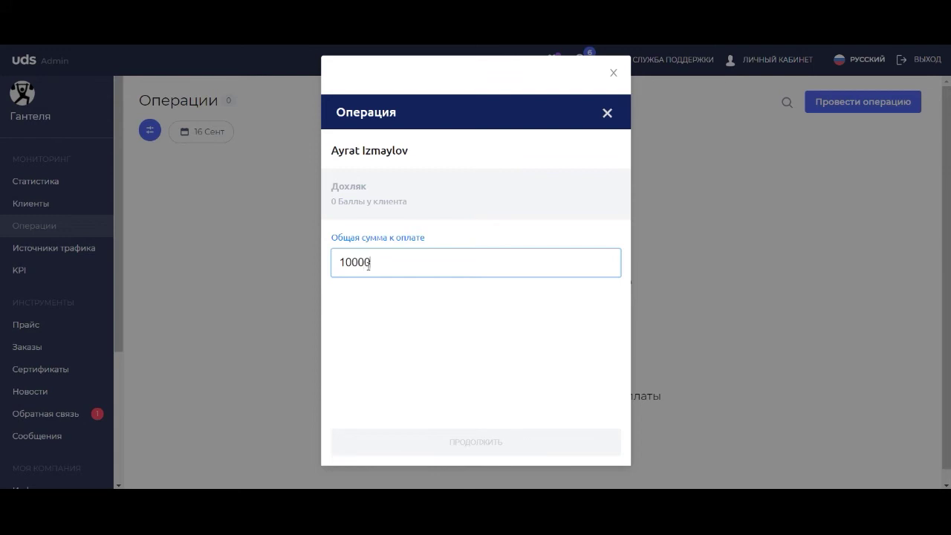
click(468, 438)
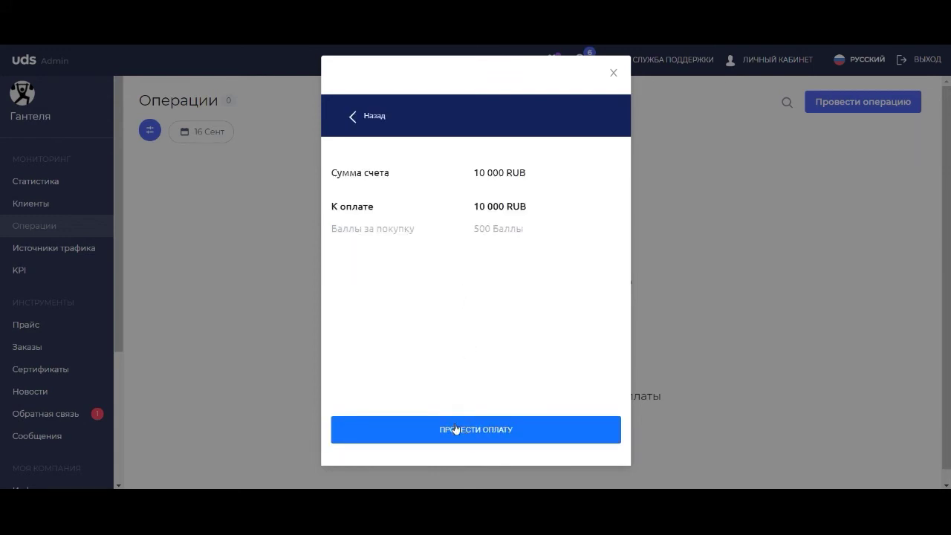
click(456, 428)
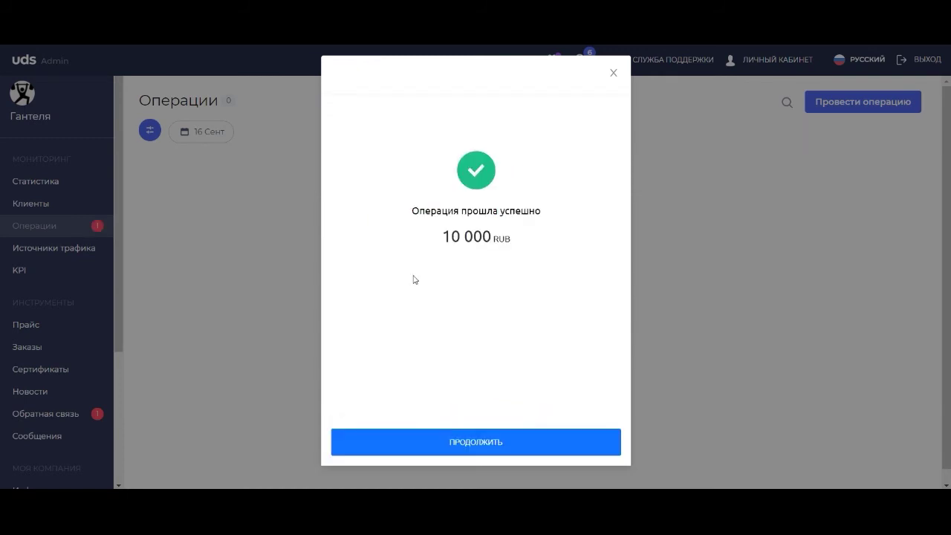
click(461, 440)
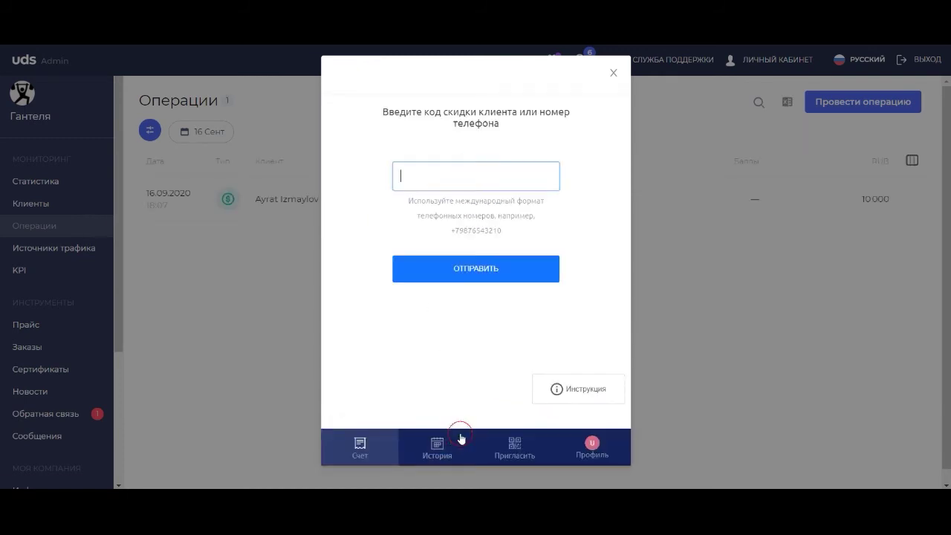
click(684, 251)
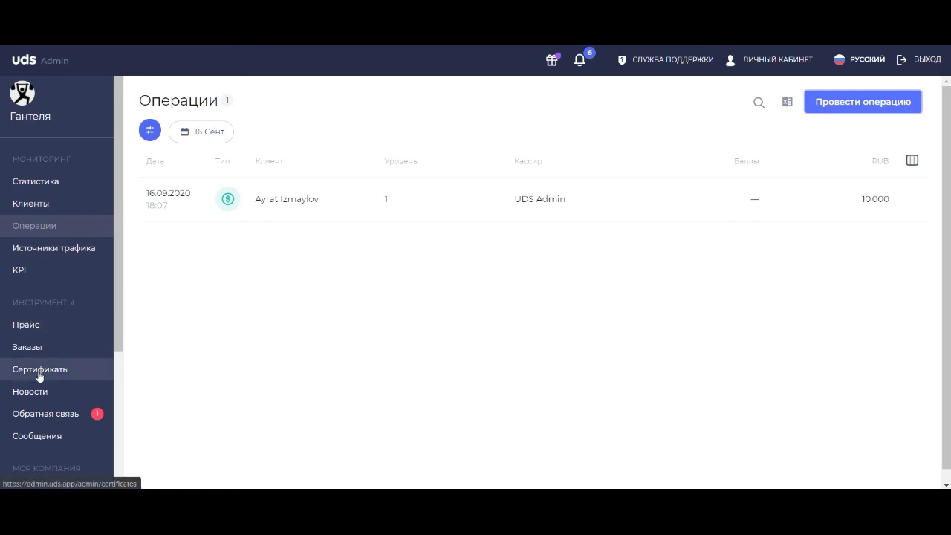
Check the 1000 RUB UDShoes certificate shows 1 issued, then return to the phone.
click(40, 376)
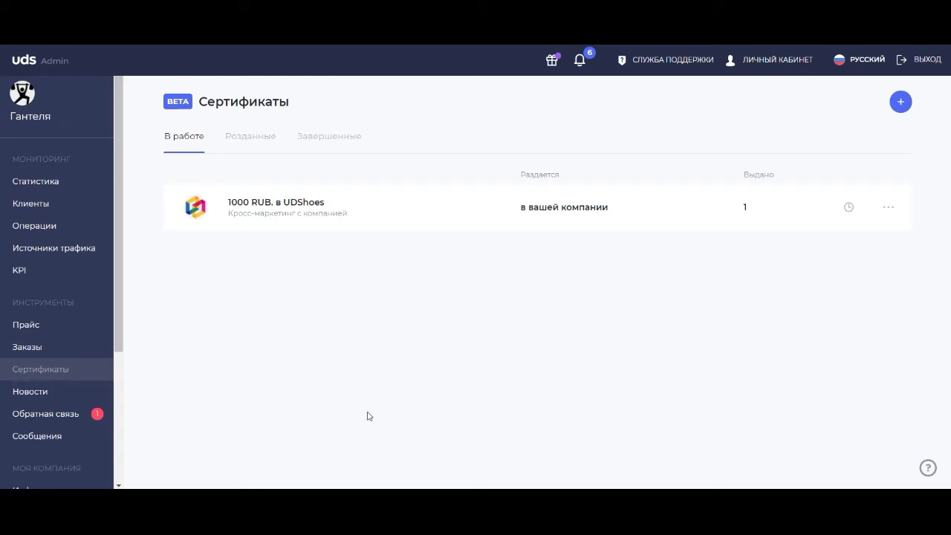
key(alt+Tab)
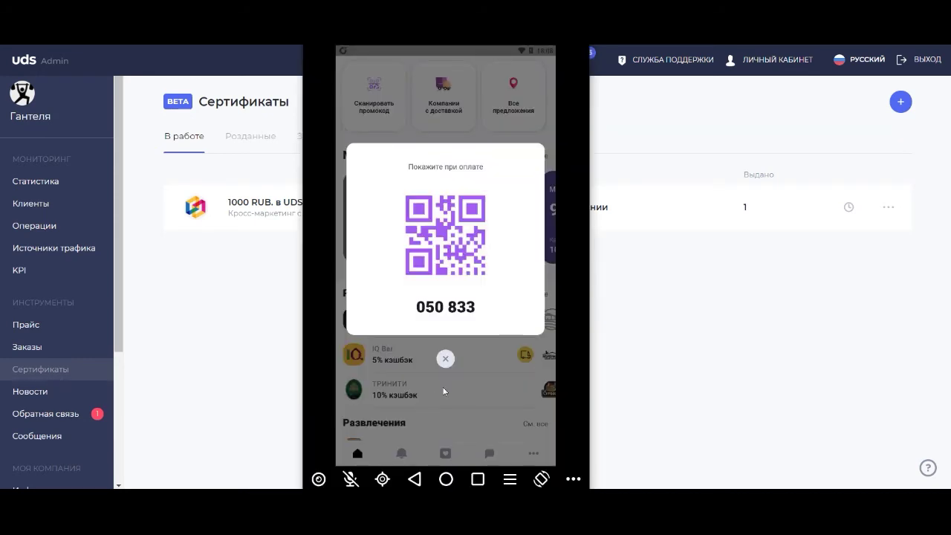
Close the QR popup and open the UDShoes 1 000 ₽ certificate's details under Мои сертификаты.
click(445, 360)
scroll(442, 346, up, 1)
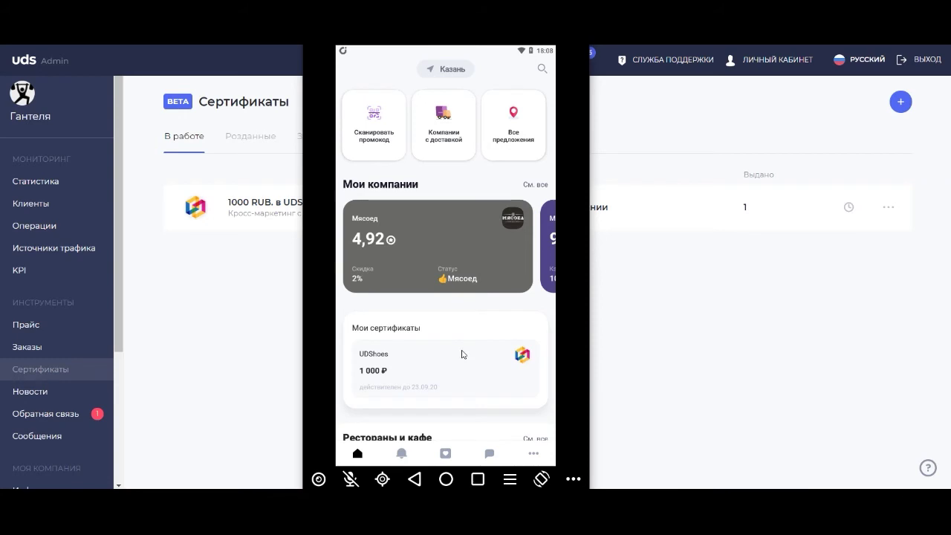
scroll(437, 300, down, 1)
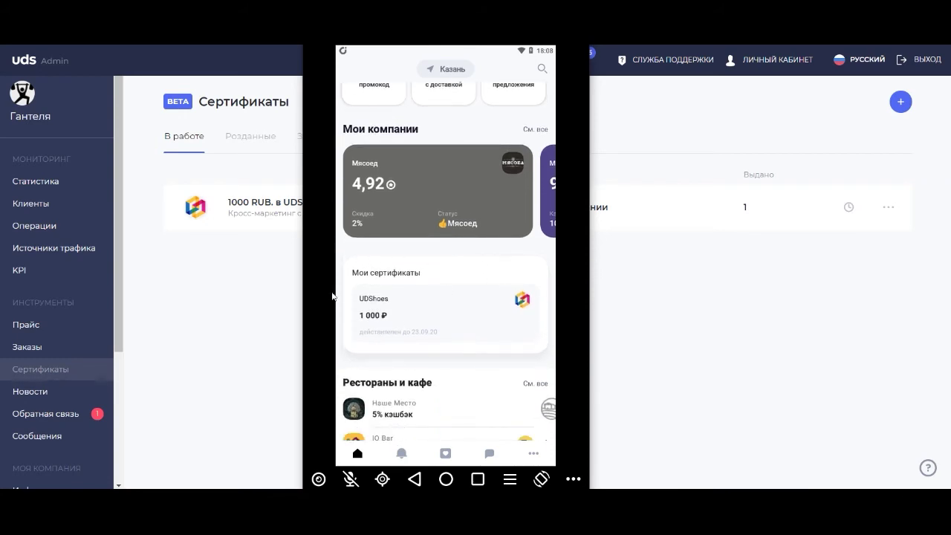
mouse_move(348, 50)
mouse_down()
mouse_move(346, 89)
mouse_move(344, 63)
mouse_up()
drag(425, 253, 429, 312)
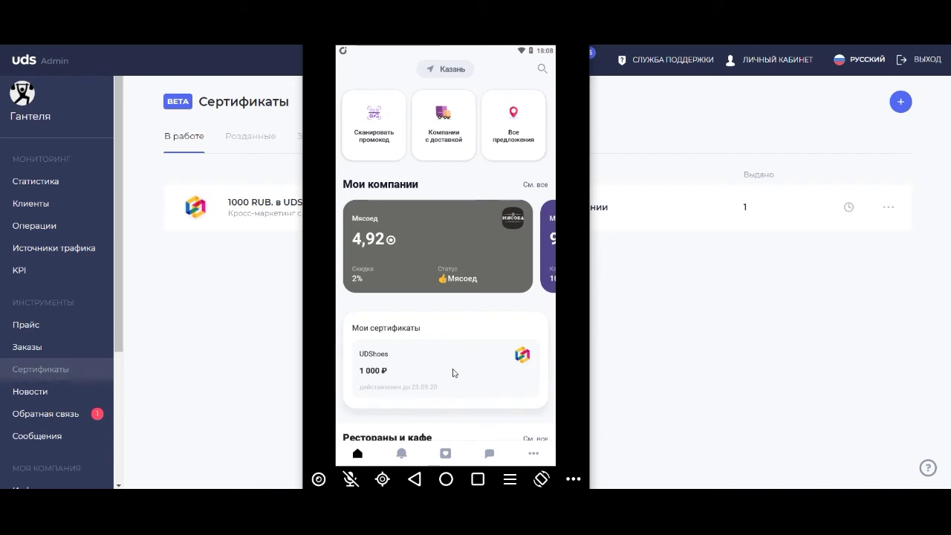
click(455, 373)
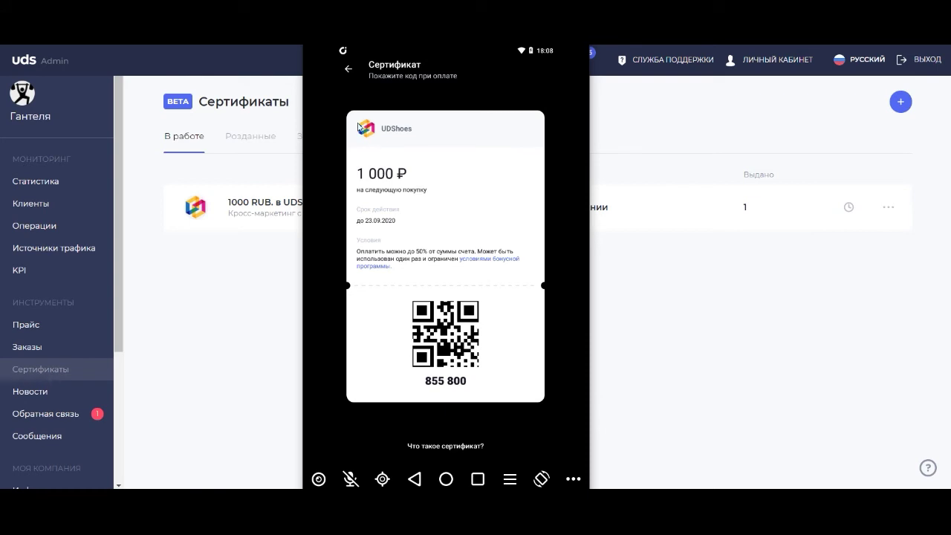
Open the full UDShoes price list in the app, then return to the admin window.
right_click(397, 157)
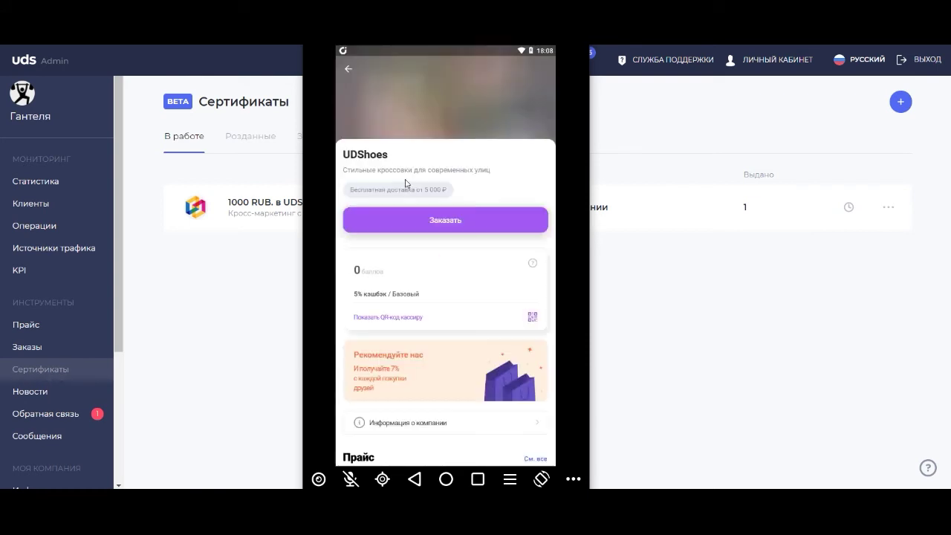
scroll(435, 239, down, 5)
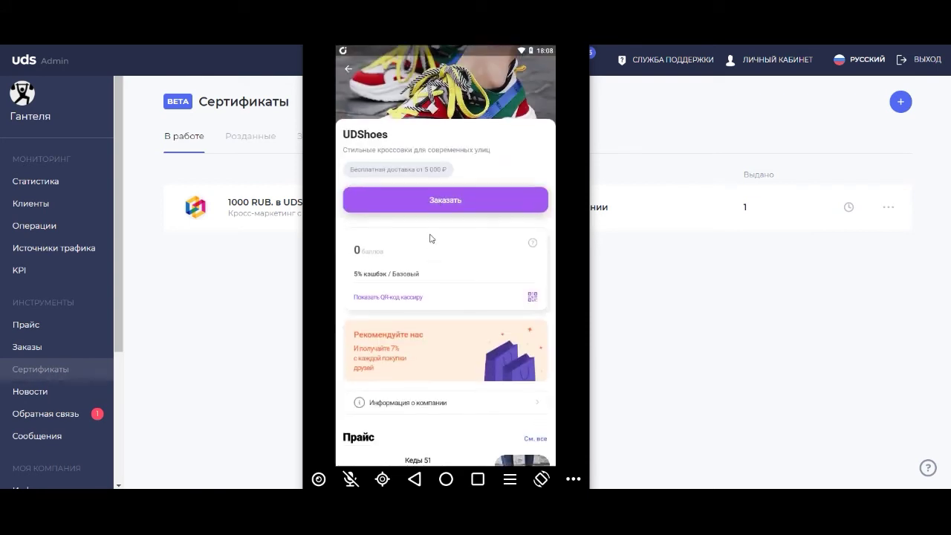
click(532, 312)
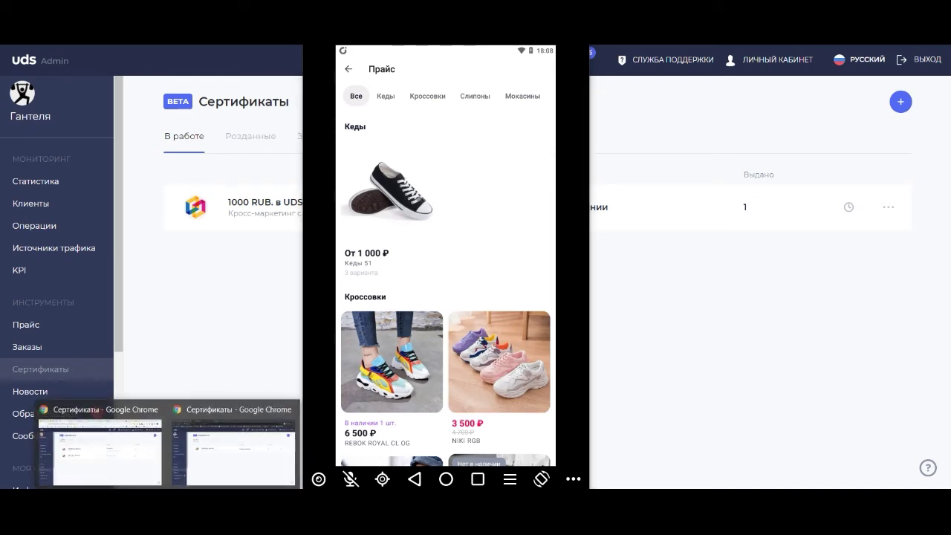
click(136, 466)
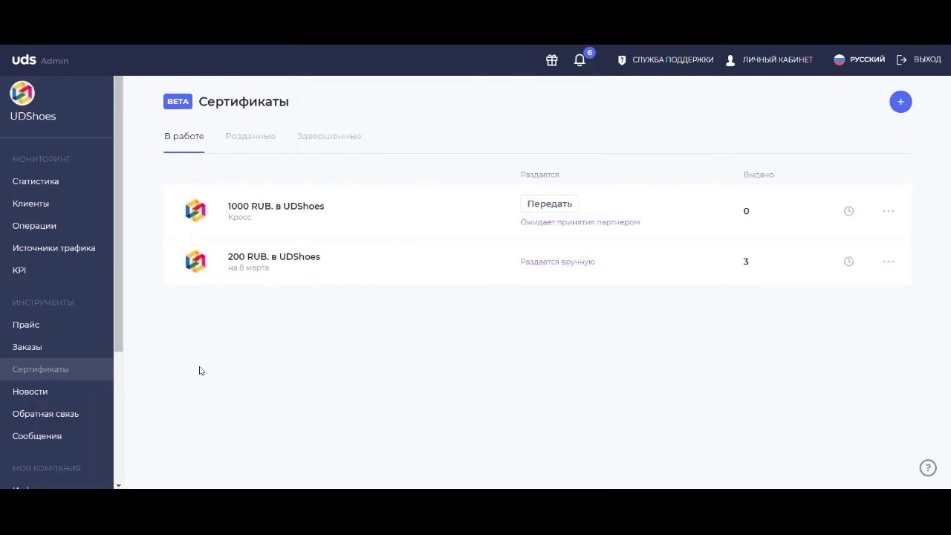
Start a new operation from UDShoes's empty Операции page.
click(34, 226)
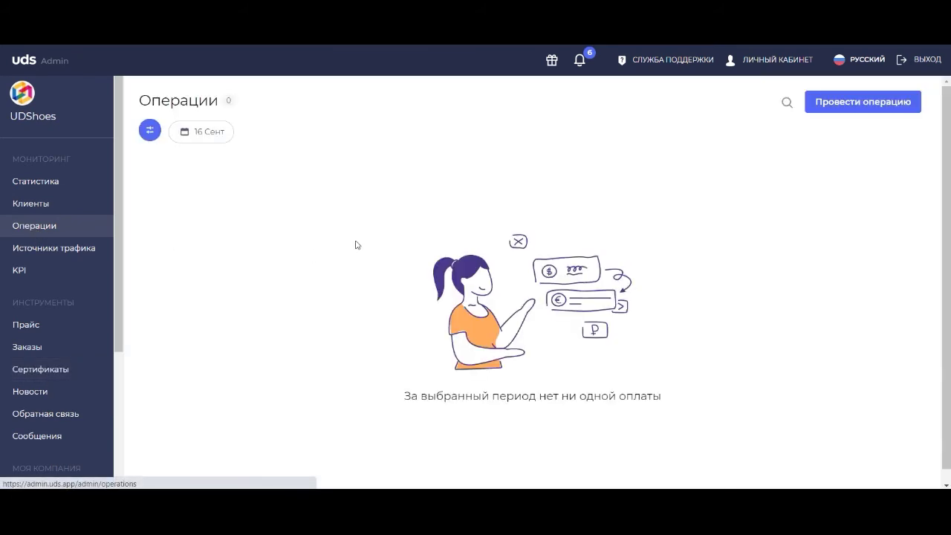
click(845, 106)
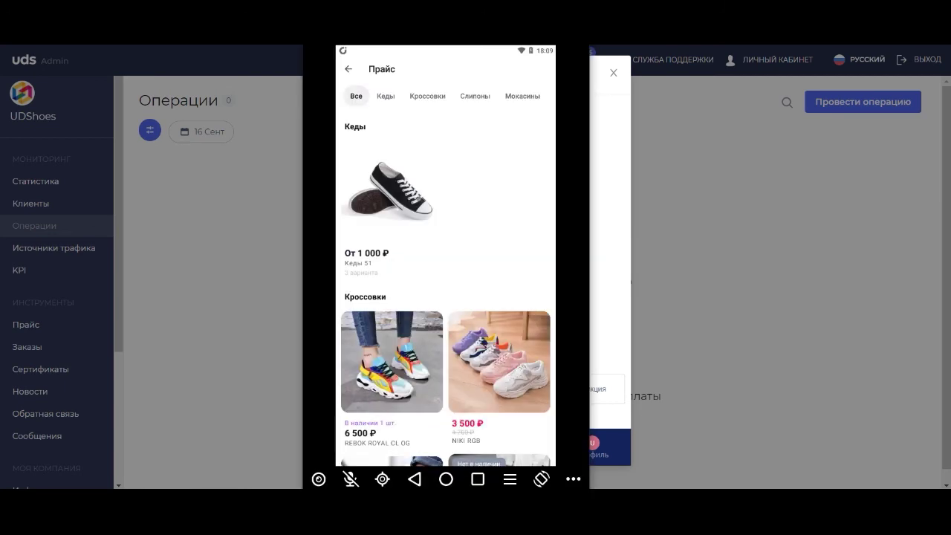
Reopen the UDS app and display the client's UDShoes payment QR code for the cashier.
click(348, 70)
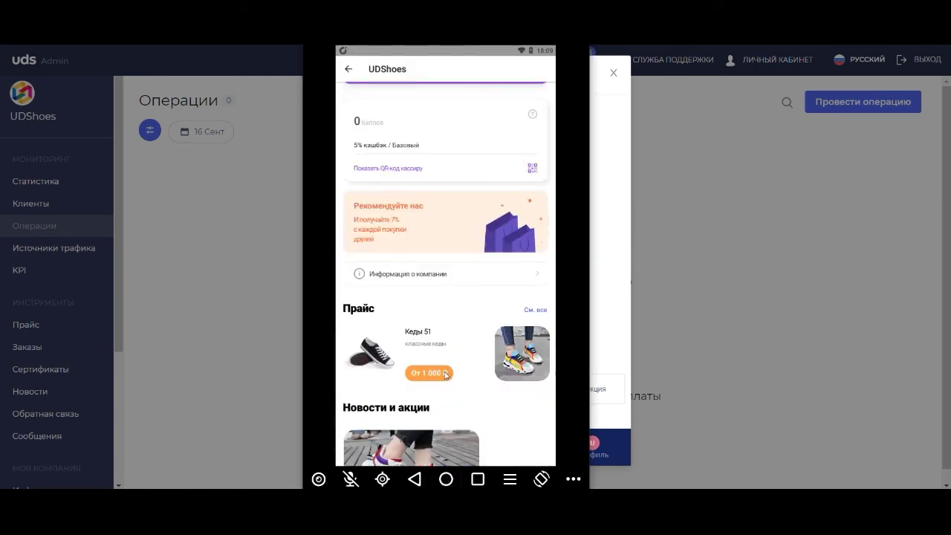
click(449, 482)
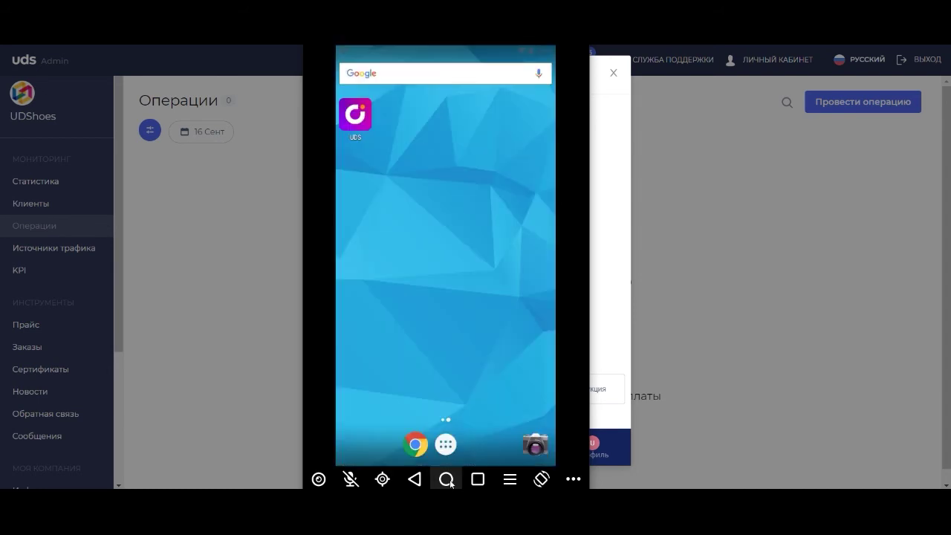
click(354, 120)
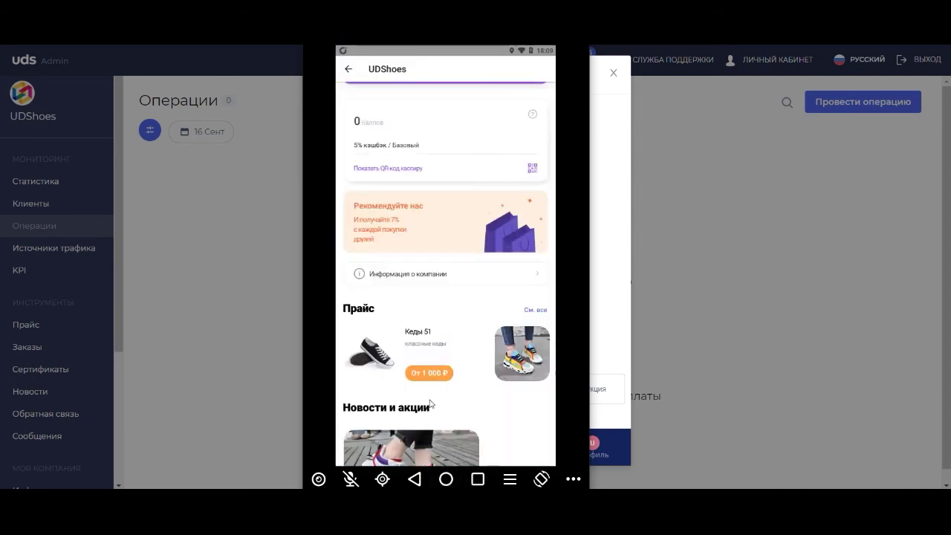
drag(440, 255, 451, 312)
drag(403, 195, 414, 282)
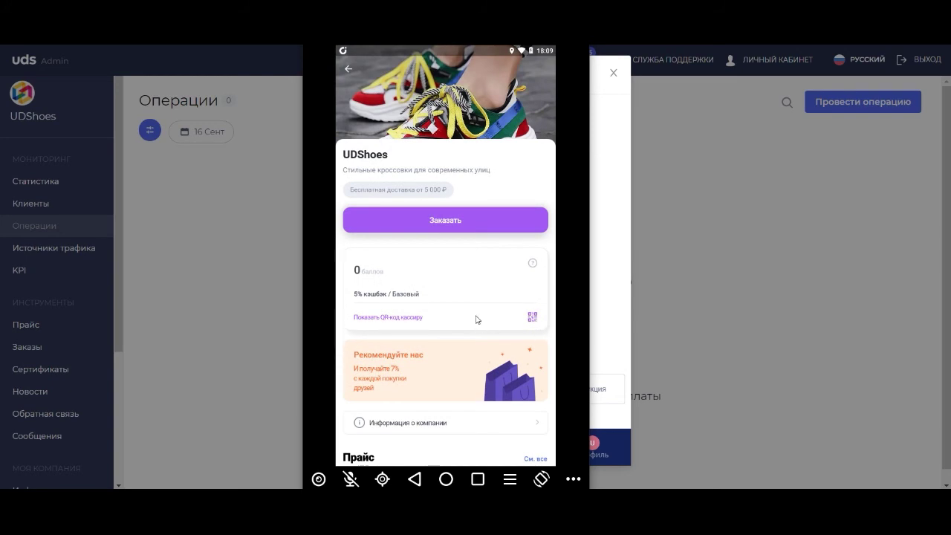
click(532, 318)
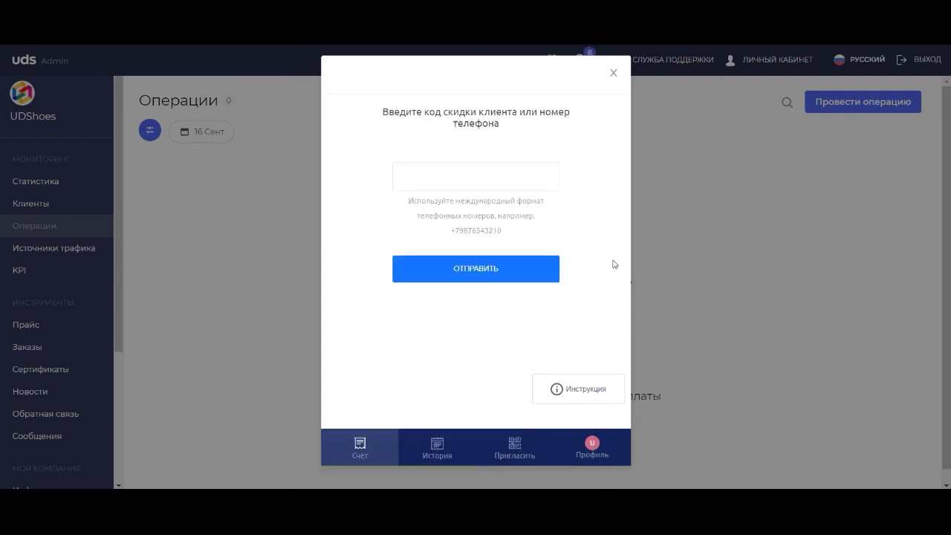
Enter and submit the client's discount code.
click(447, 175)
text(646858)
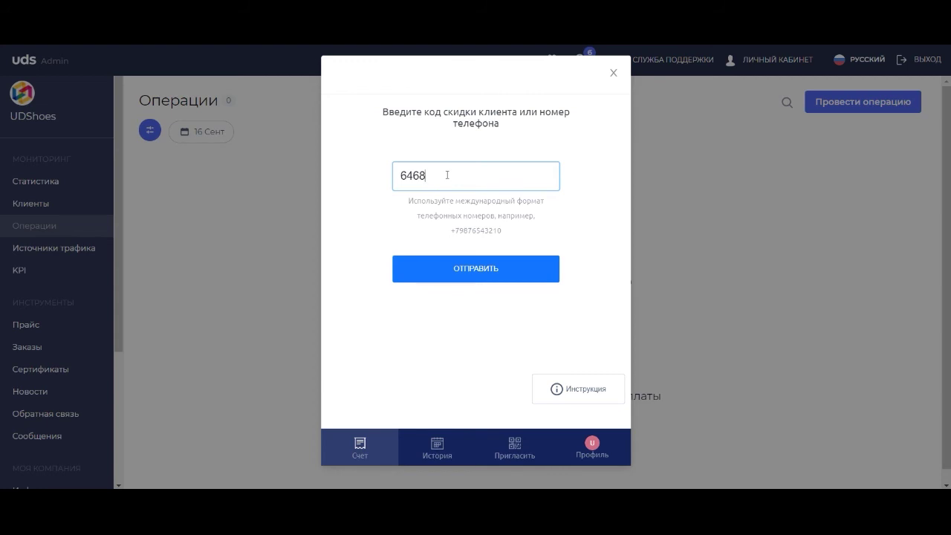
click(469, 272)
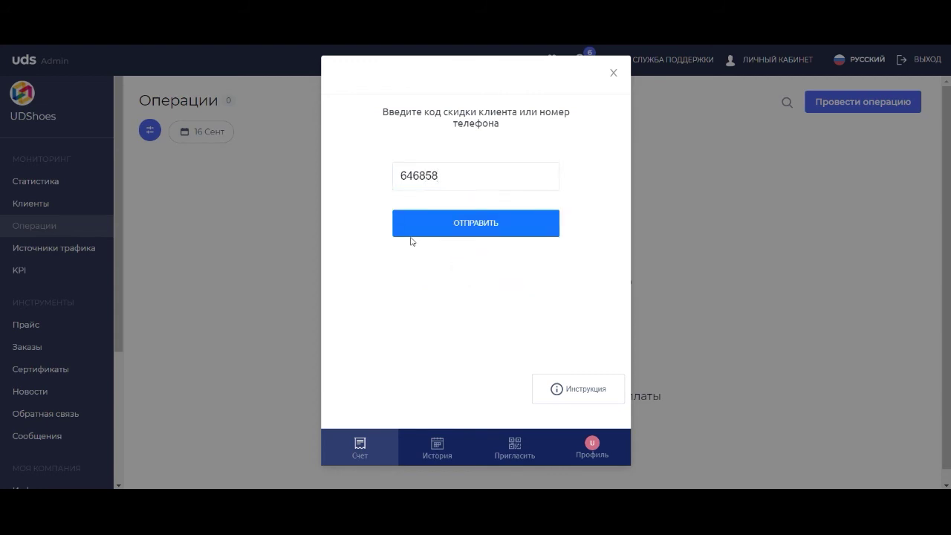
Process a 7000 RUB purchase writing off all 1000 points, leaving 6 000 RUB paid.
click(393, 258)
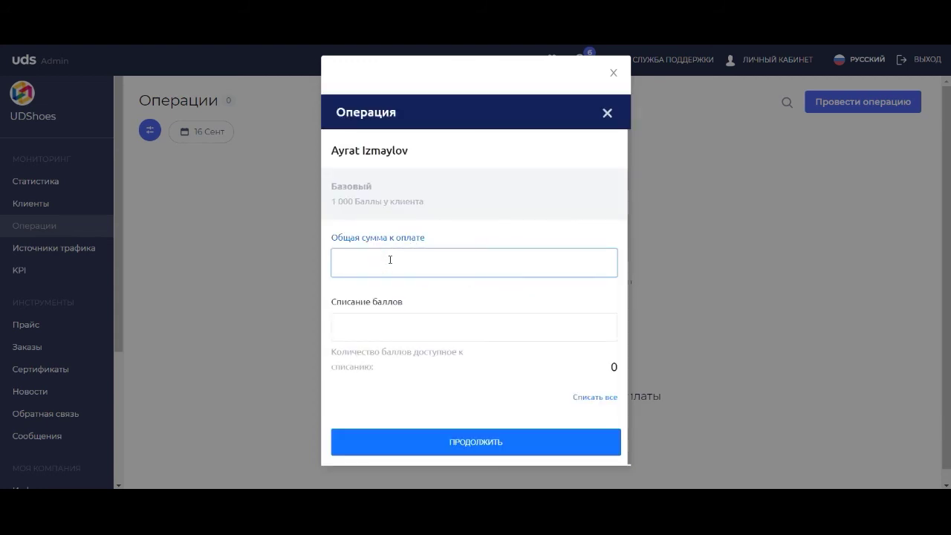
text(7000)
click(401, 324)
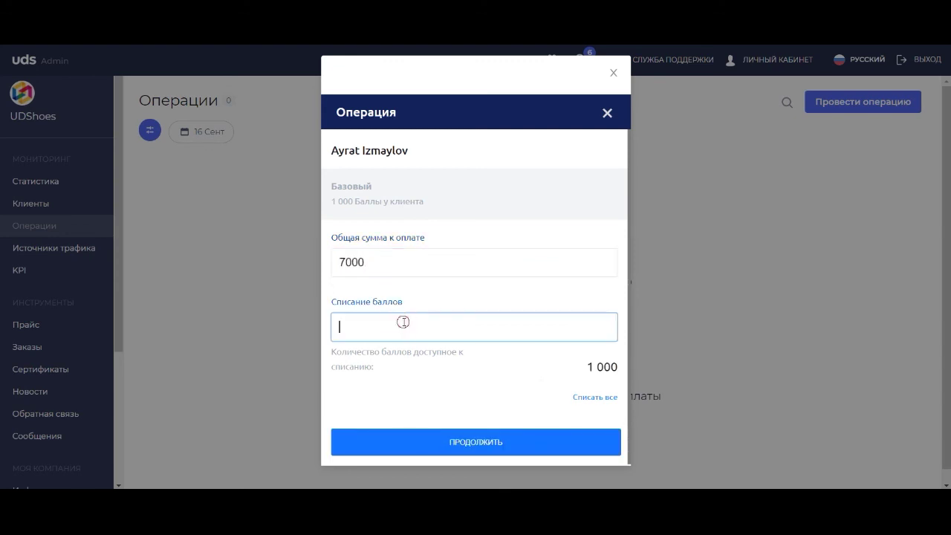
click(602, 399)
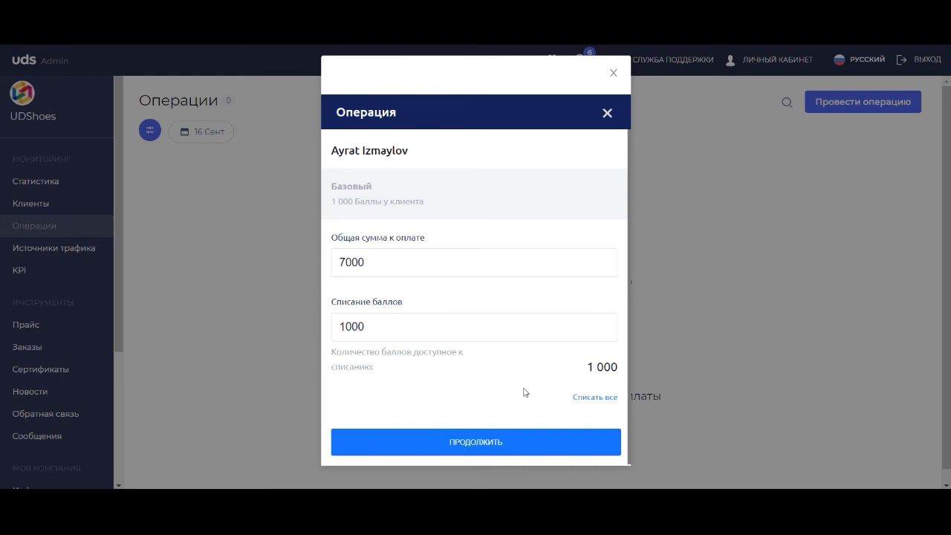
click(461, 443)
click(462, 431)
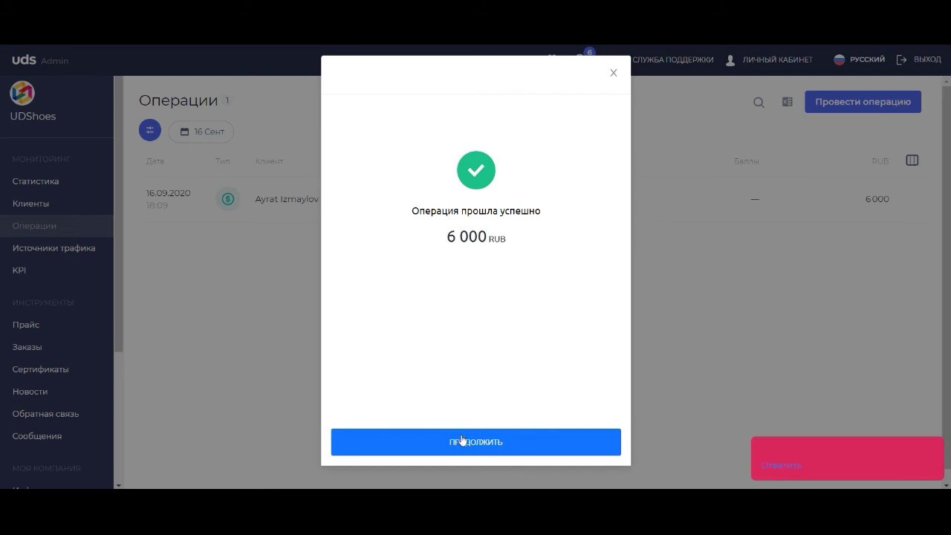
click(462, 441)
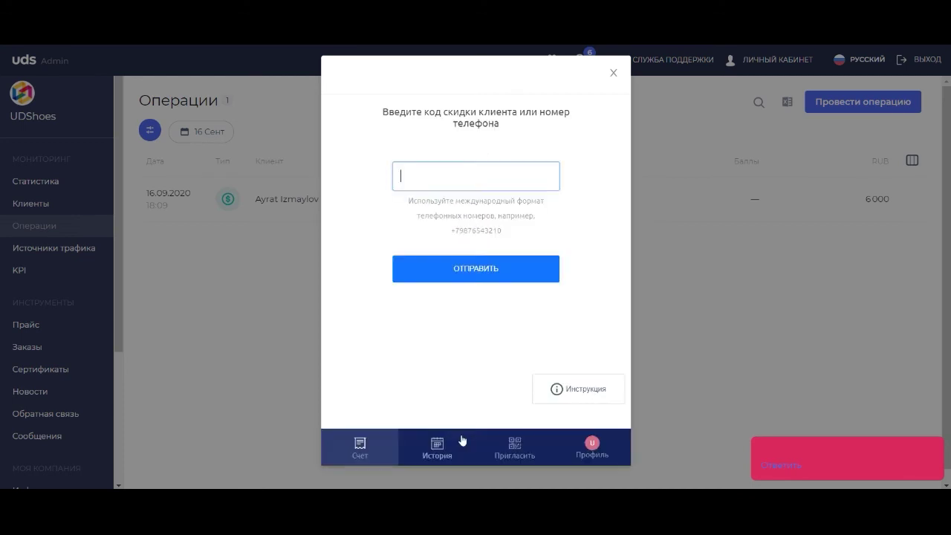
Inspect the 6000 RUB operation's details to confirm its 1000 RUB certificate discount.
click(937, 451)
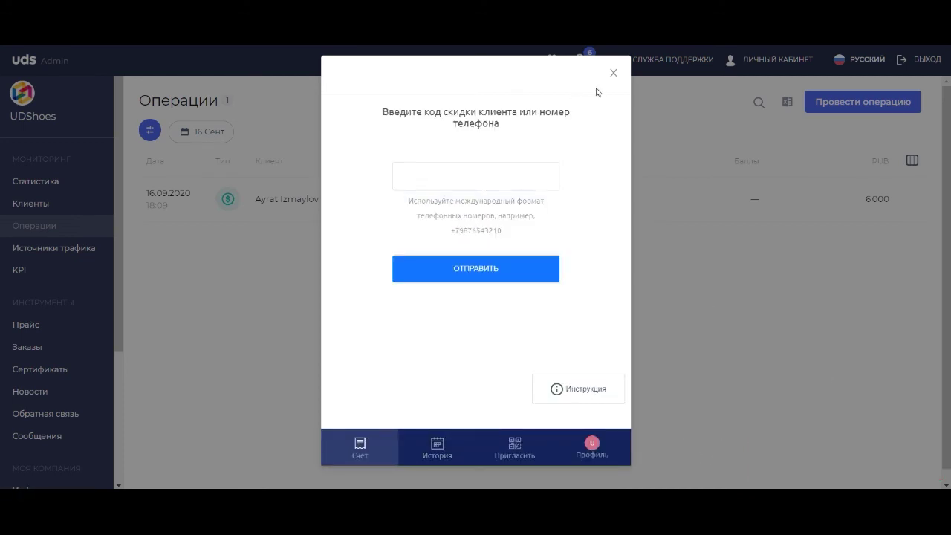
click(613, 72)
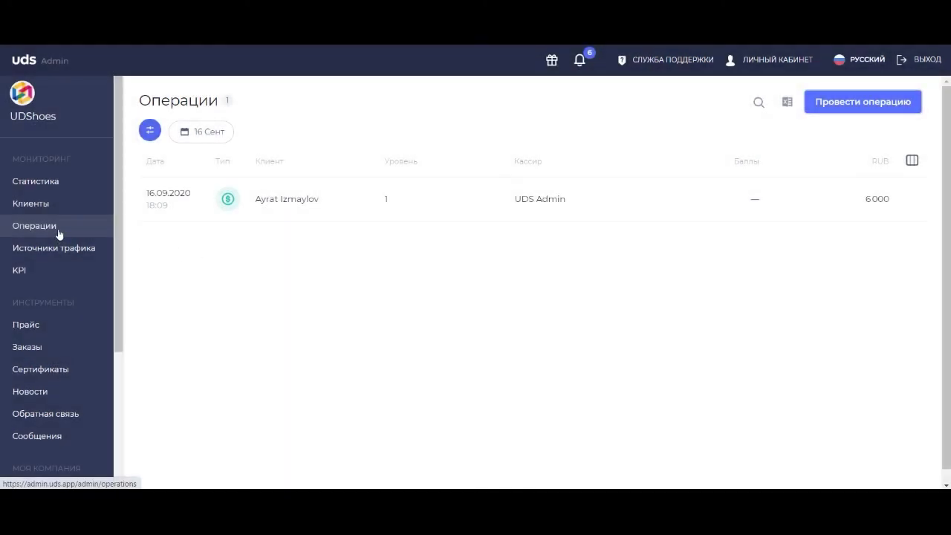
click(779, 204)
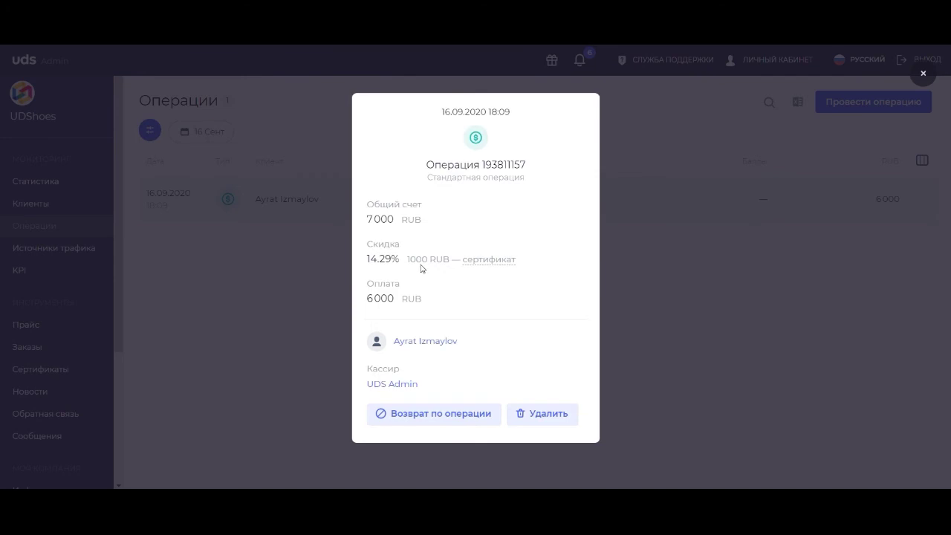
drag(445, 257, 409, 258)
click(644, 291)
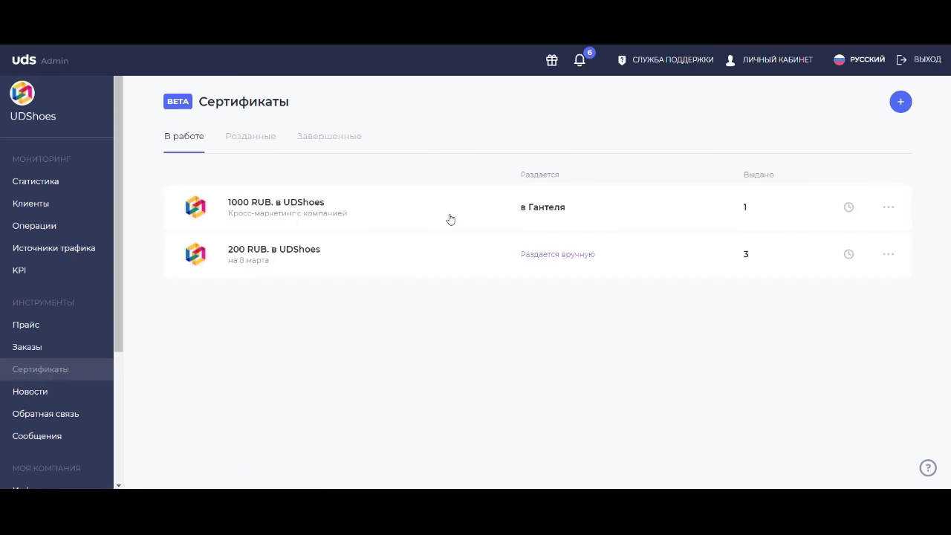
click(452, 218)
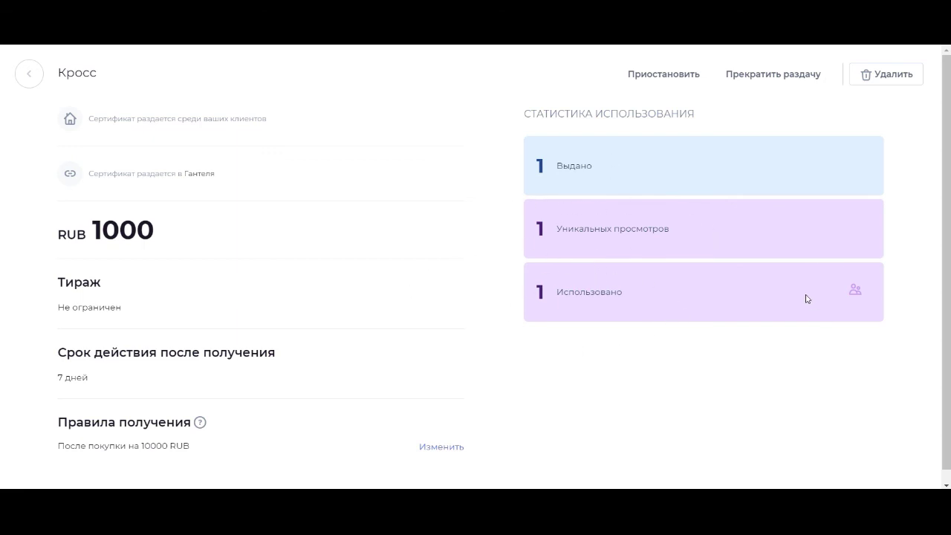
click(854, 290)
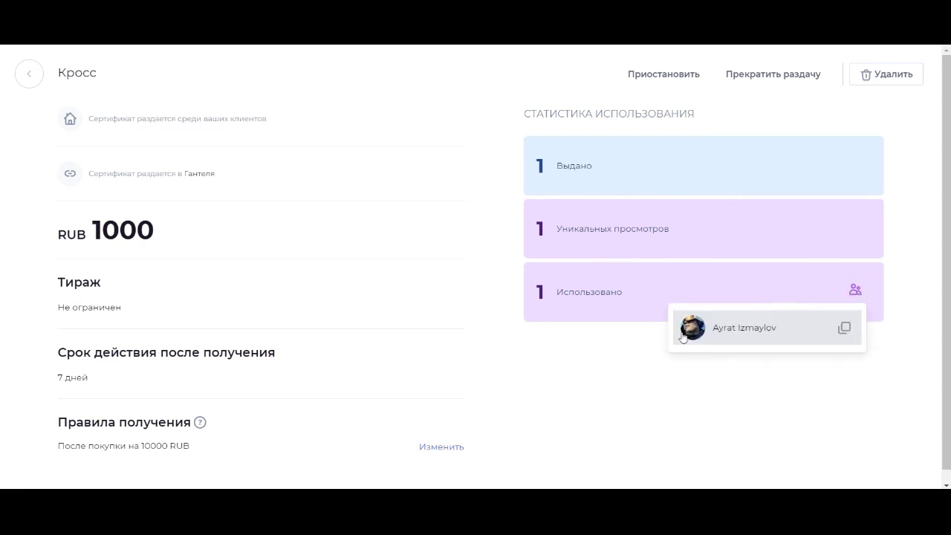
click(584, 335)
click(35, 76)
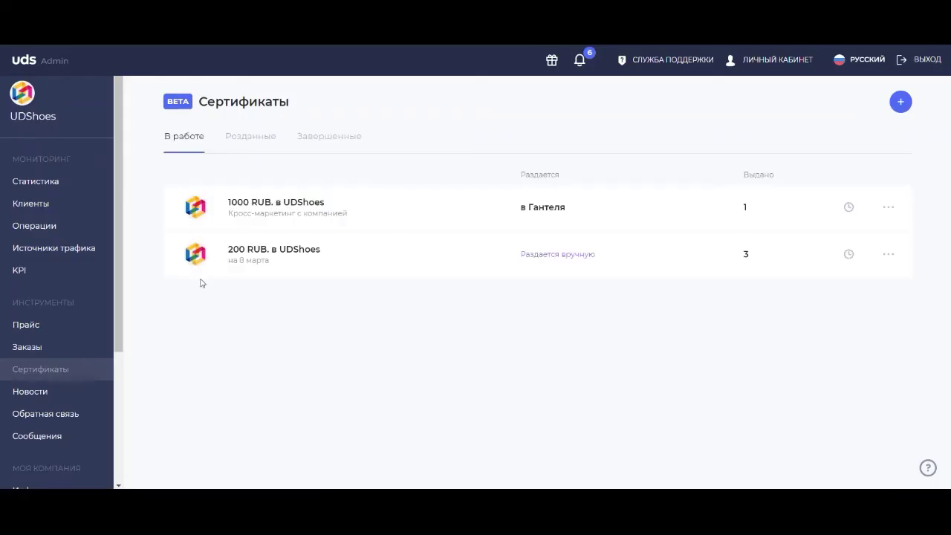
Open the Клиенты list showing three clients with their points and amounts paid.
click(54, 209)
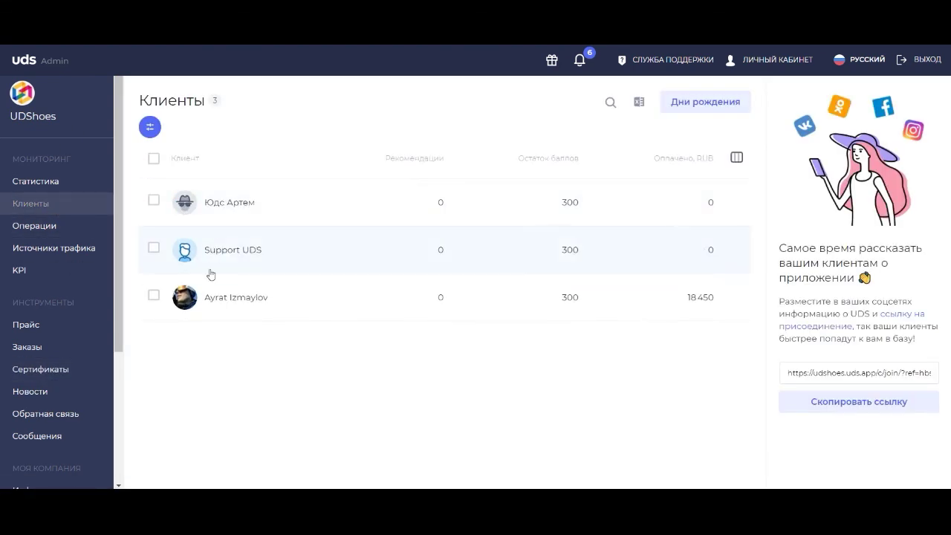